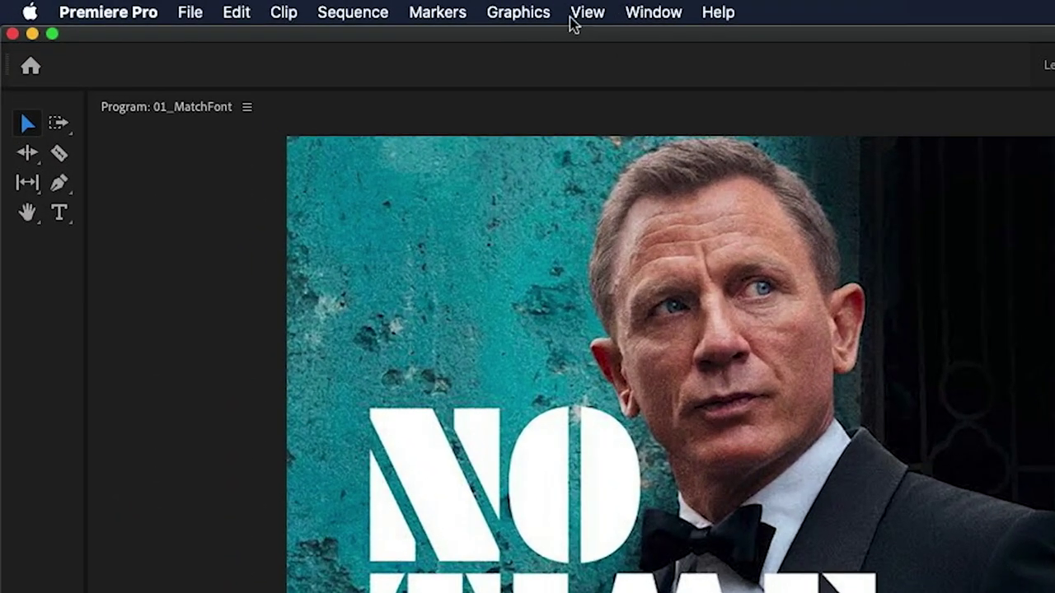
Show the Graphics menu to reach 'Add Fonts from Adobe Fonts…'
{"action": "left_click", "coordinate": [199, 6]}
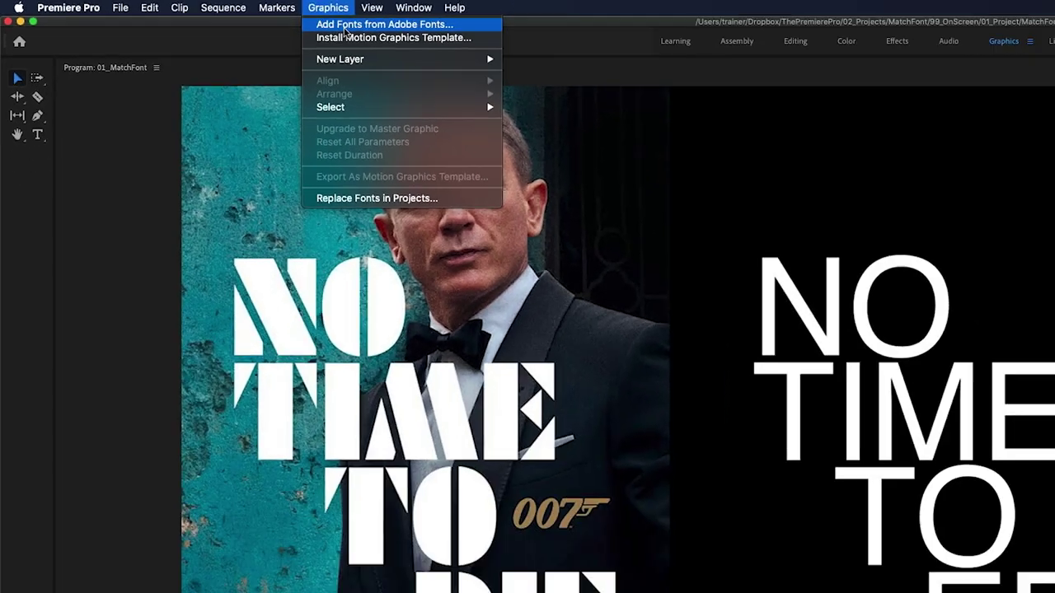
Open Adobe Fonts and drop no-time-to-die-poster-james-bond.png in for visual font search
{"action": "left_click", "coordinate": [544, 50]}
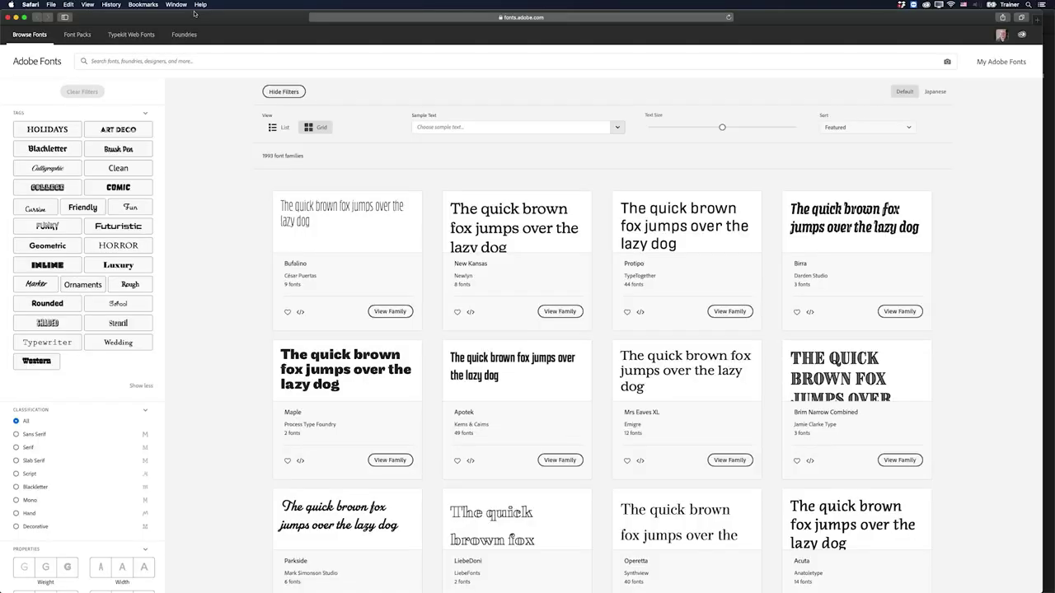
{"action": "left_click", "coordinate": [203, 57]}
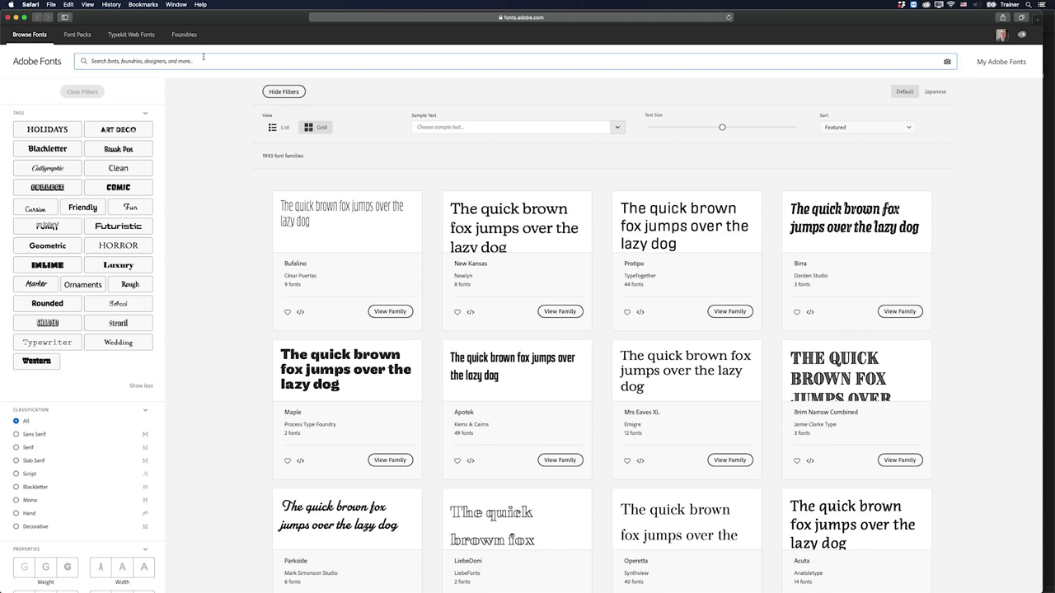
{"action": "key", "text": "super+Tab"}
{"action": "key", "text": "super+Tab"}
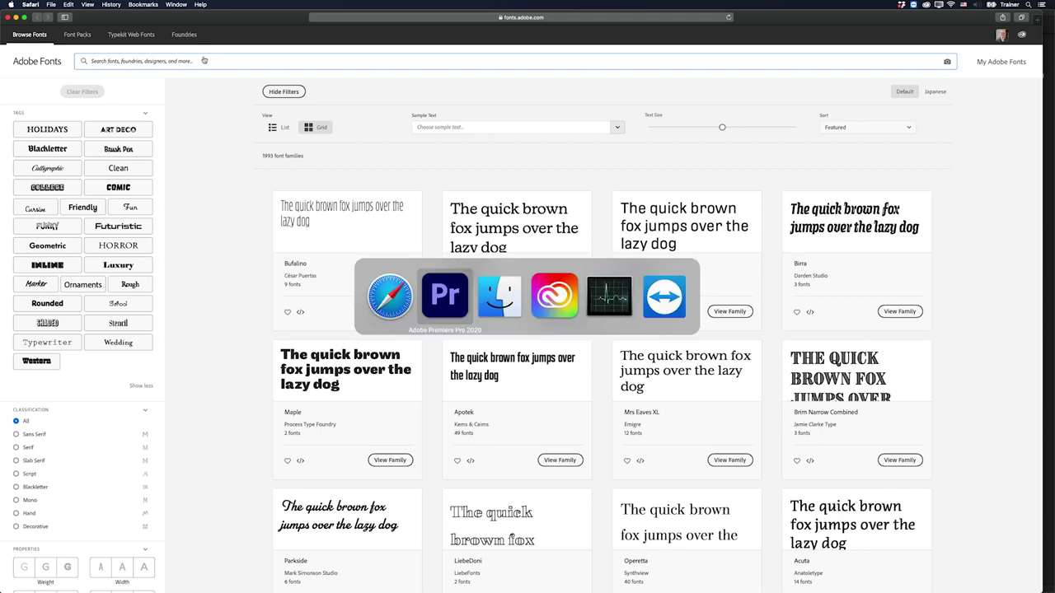
{"action": "key", "text": "space"}
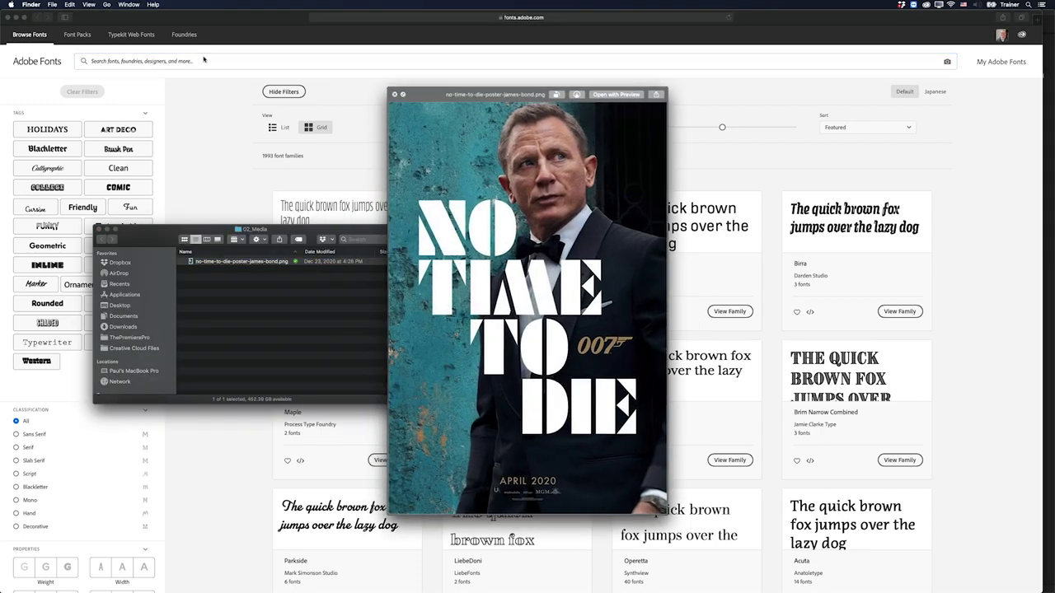
{"action": "key", "text": "space"}
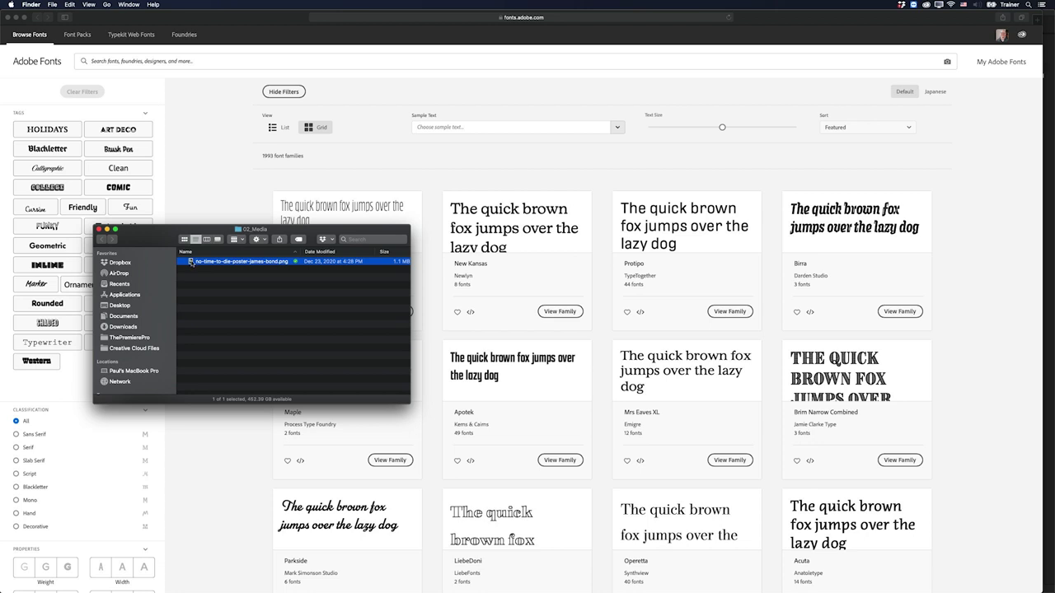
{"action": "left_click_drag", "start_coordinate": [192, 262], "coordinate": [227, 185]}
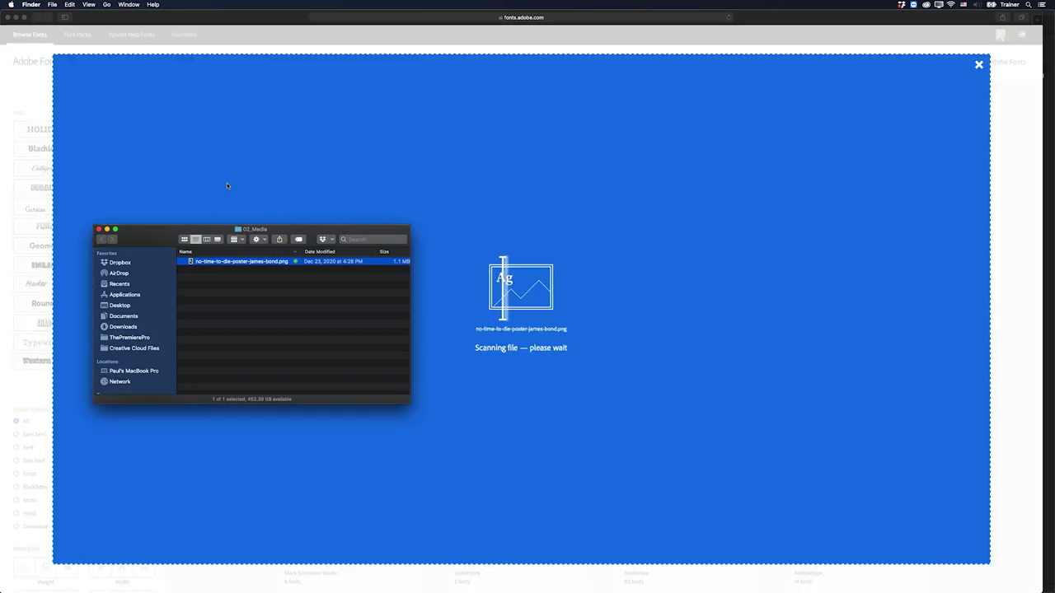
Confirm the TIME region, correct the misread 'AN' to TIME, and list similar fonts
{"action": "left_click", "coordinate": [228, 185]}
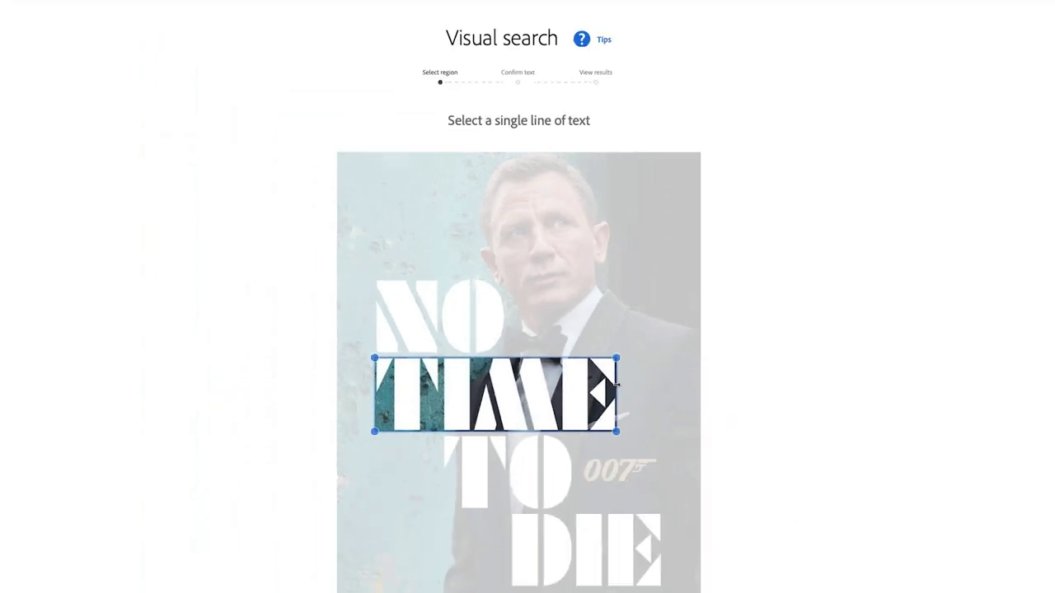
{"action": "left_click", "coordinate": [1017, 259]}
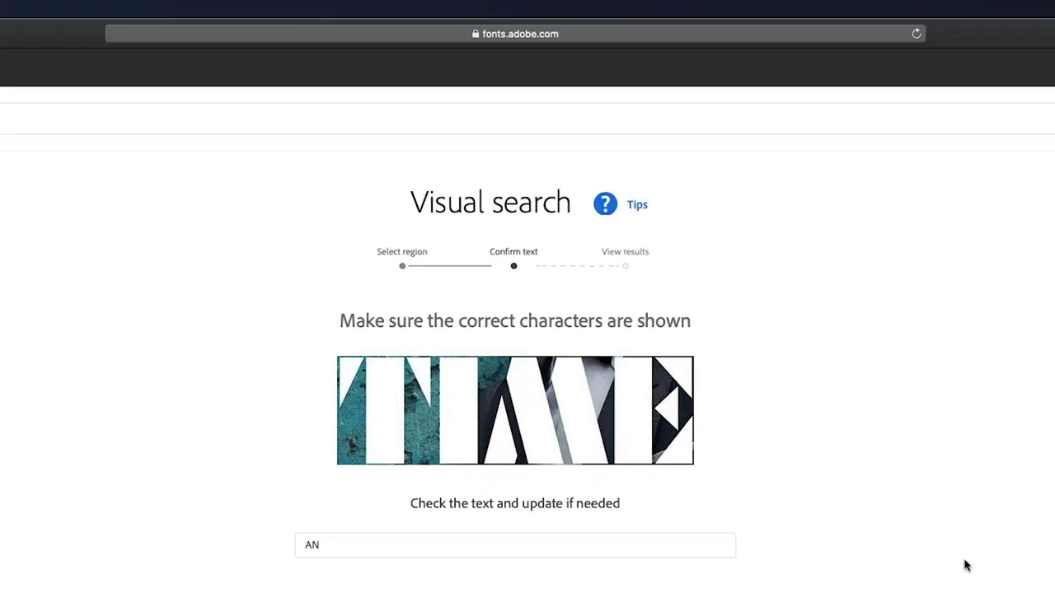
{"action": "double_click", "coordinate": [340, 548]}
{"action": "type", "text": "TIME"}
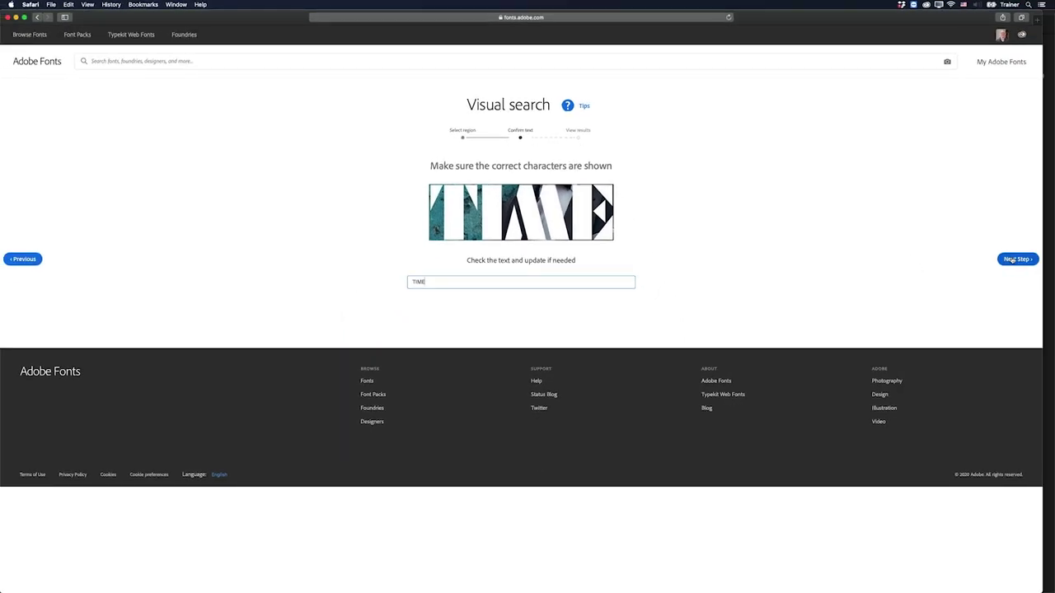
{"action": "left_click", "coordinate": [1012, 259]}
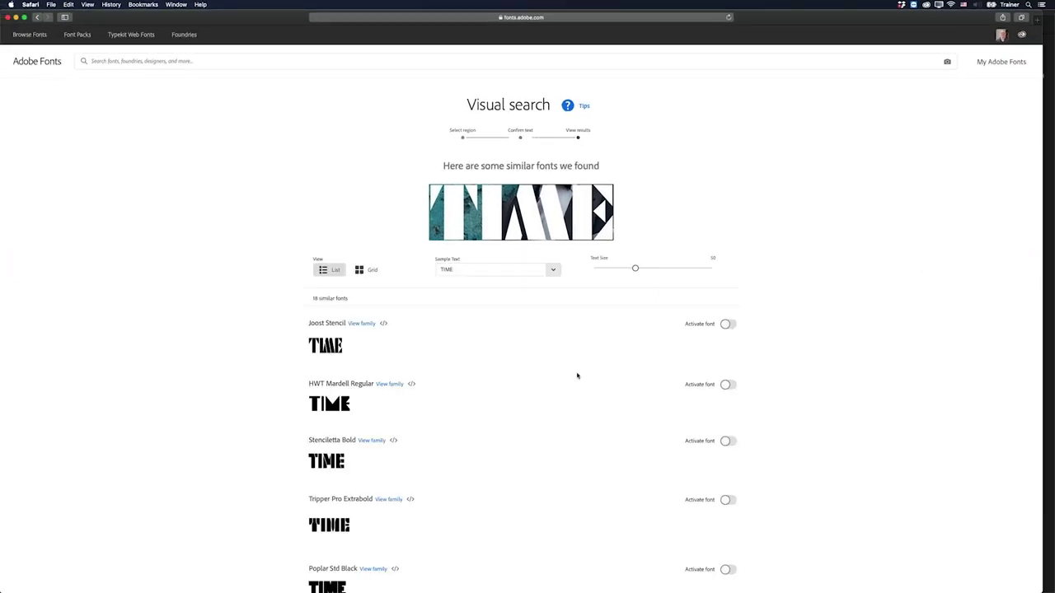
Enlarge the previews to maximum, activate Joost Stencil, and return to Premiere Pro
{"action": "scroll", "coordinate": [577, 375], "scroll_direction": "down", "scroll_amount": 3}
{"action": "scroll", "coordinate": [576, 375], "scroll_direction": "up", "scroll_amount": 1}
{"action": "scroll", "coordinate": [577, 375], "scroll_direction": "up", "scroll_amount": 1}
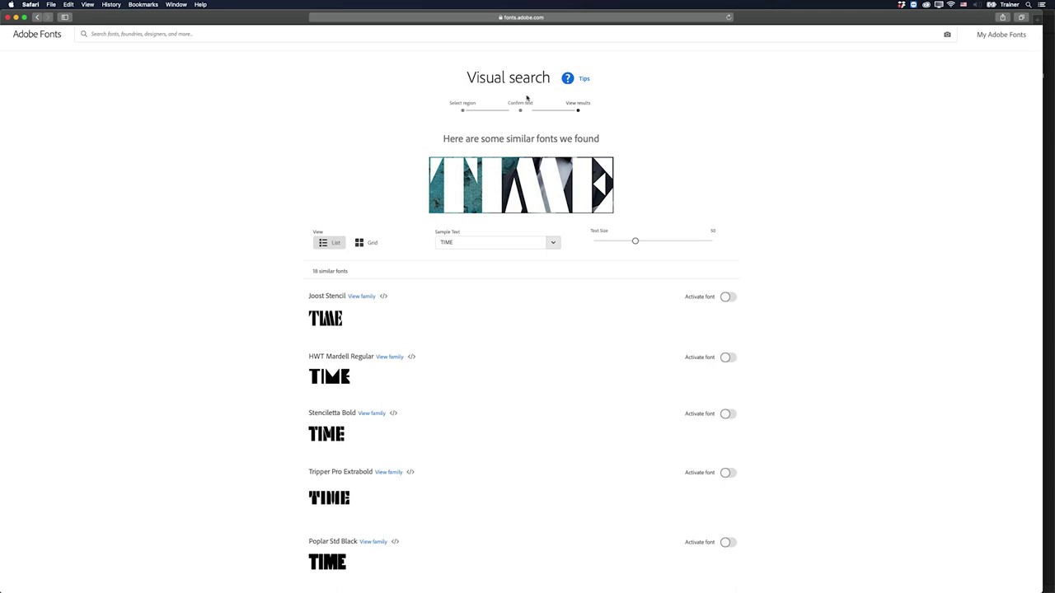
{"action": "left_click_drag", "start_coordinate": [635, 241], "coordinate": [720, 245]}
{"action": "scroll", "coordinate": [590, 331], "scroll_direction": "down", "scroll_amount": 5}
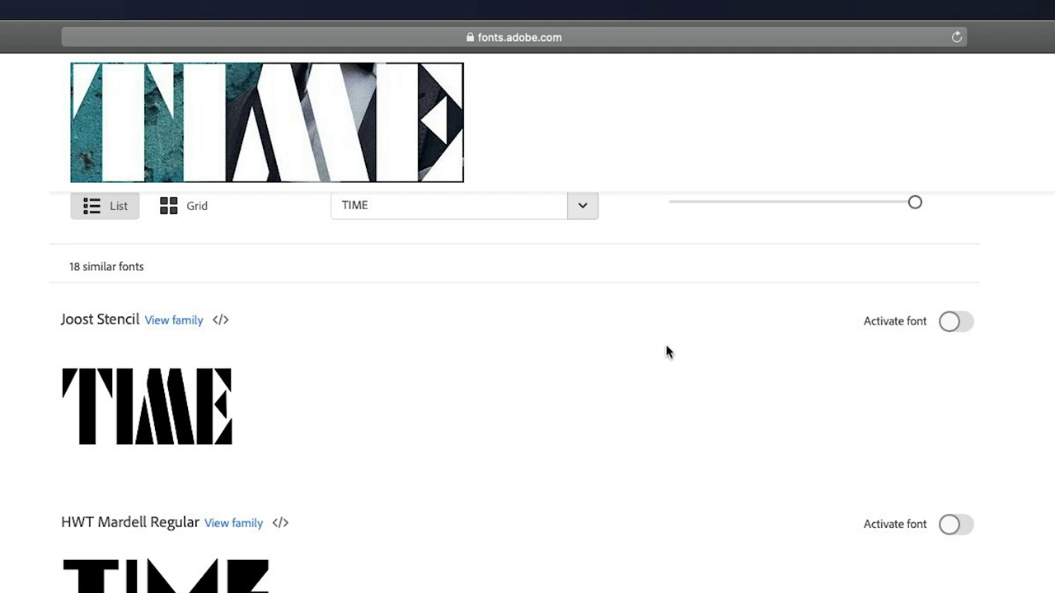
{"action": "left_click", "coordinate": [956, 323]}
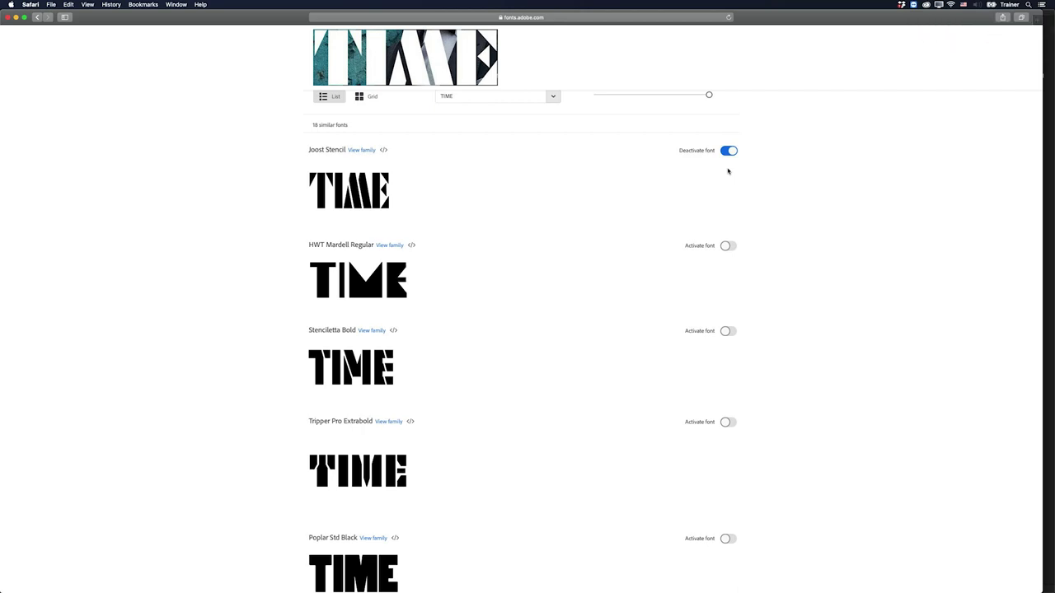
{"action": "key", "text": "super+Tab"}
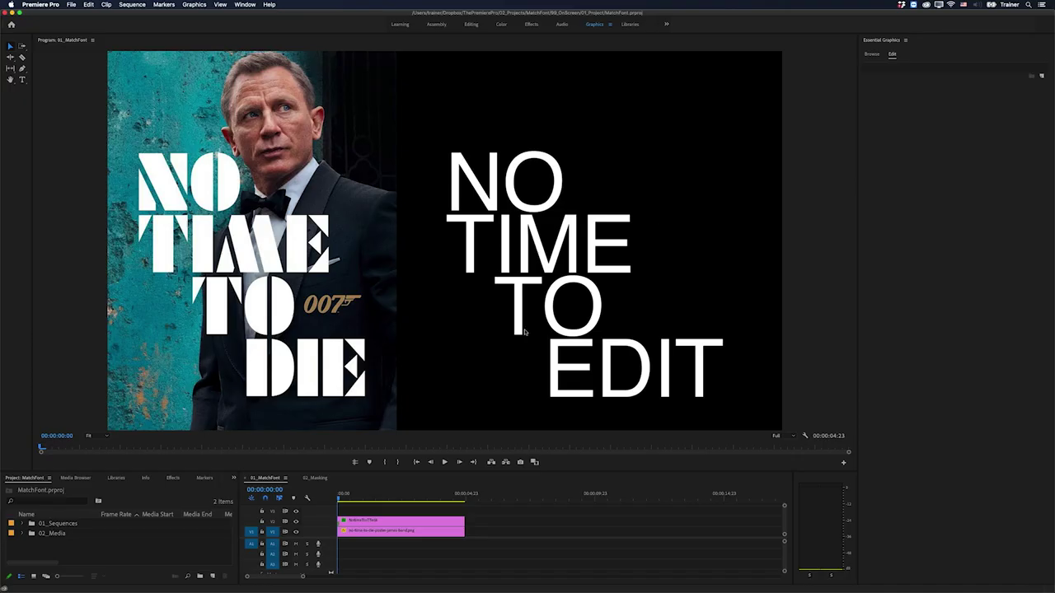
Select the V2 title text and switch its font from Helvetica to Joost Stencil
{"action": "left_click", "coordinate": [411, 522]}
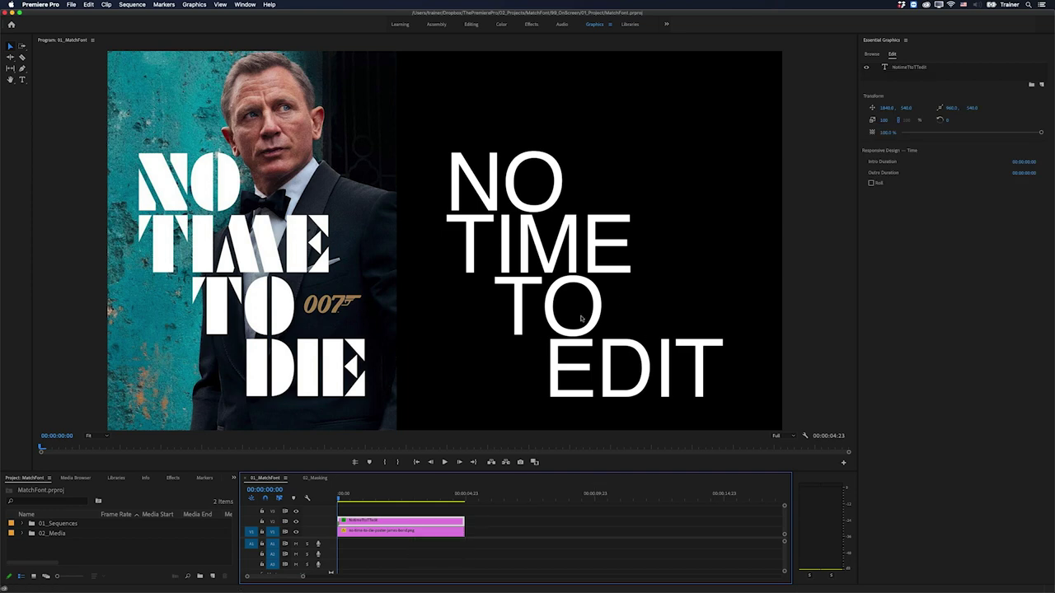
{"action": "left_click", "coordinate": [925, 70]}
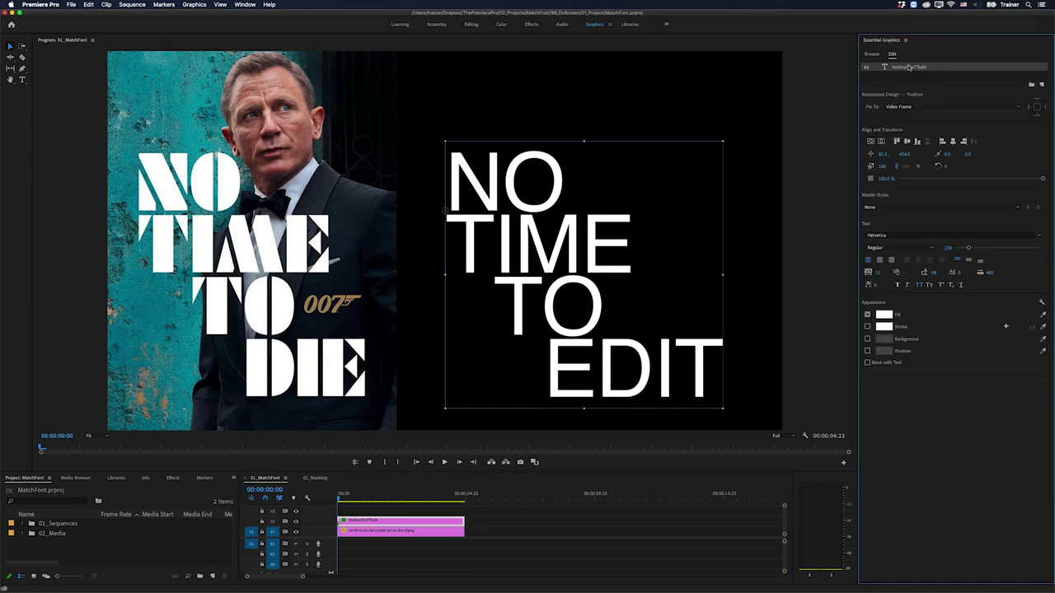
{"action": "double_click", "coordinate": [913, 67]}
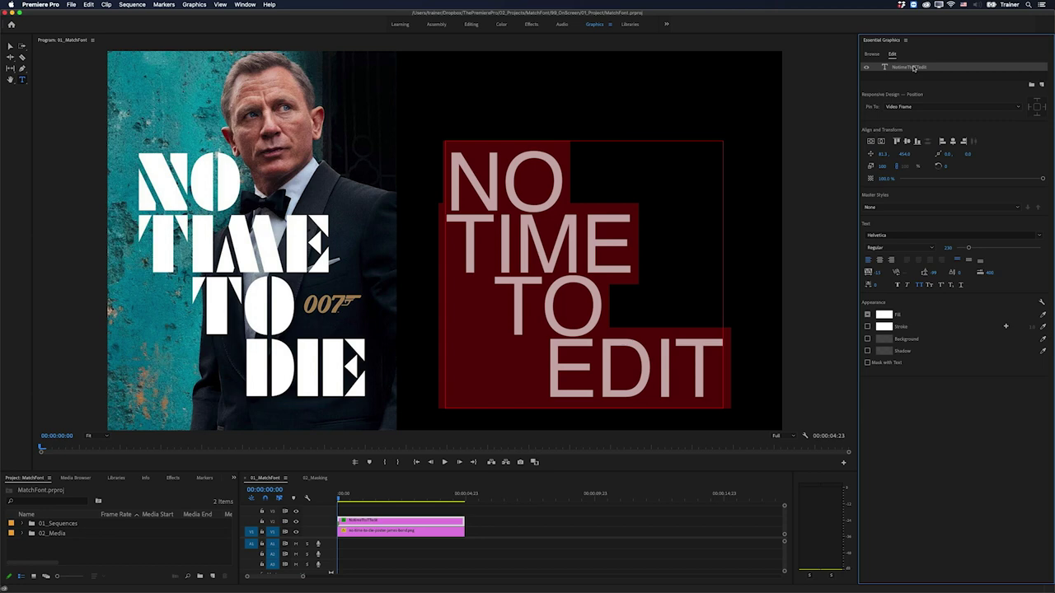
{"action": "left_click", "coordinate": [916, 236]}
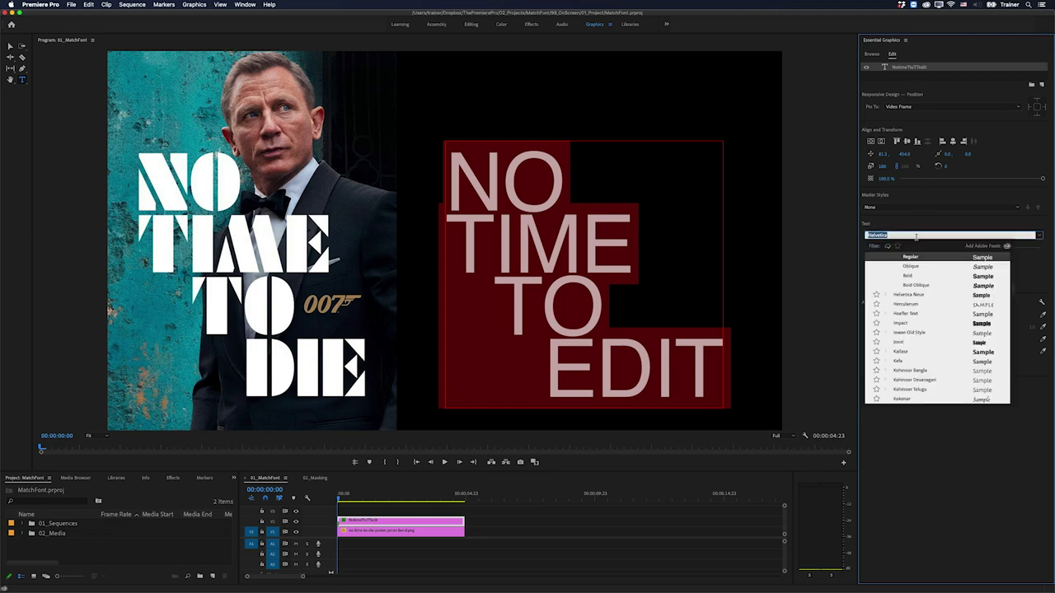
{"action": "type", "text": "Joos"}
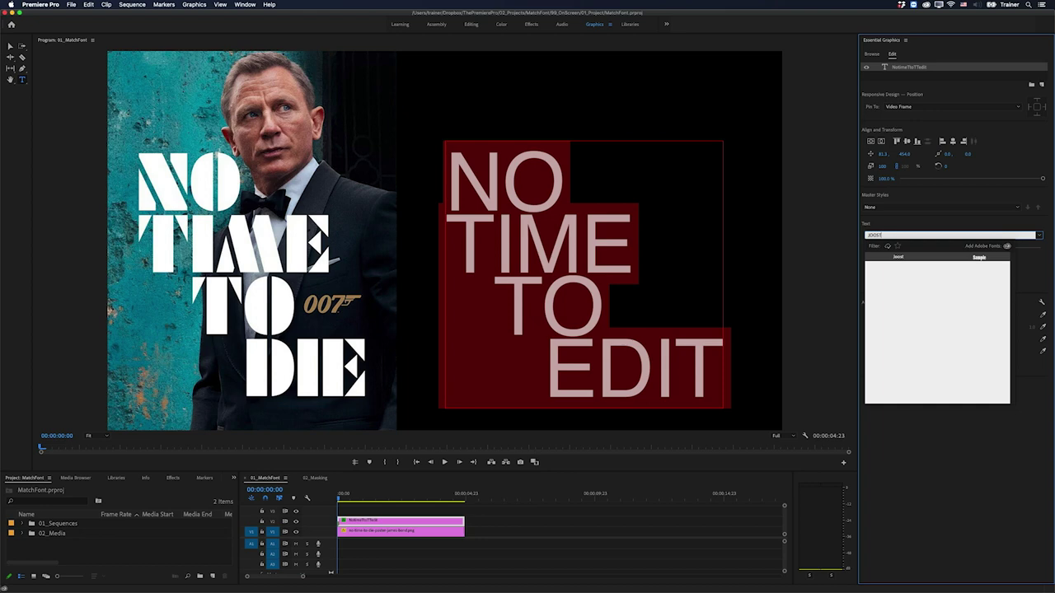
{"action": "type", "text": "t"}
{"action": "left_click", "coordinate": [926, 257]}
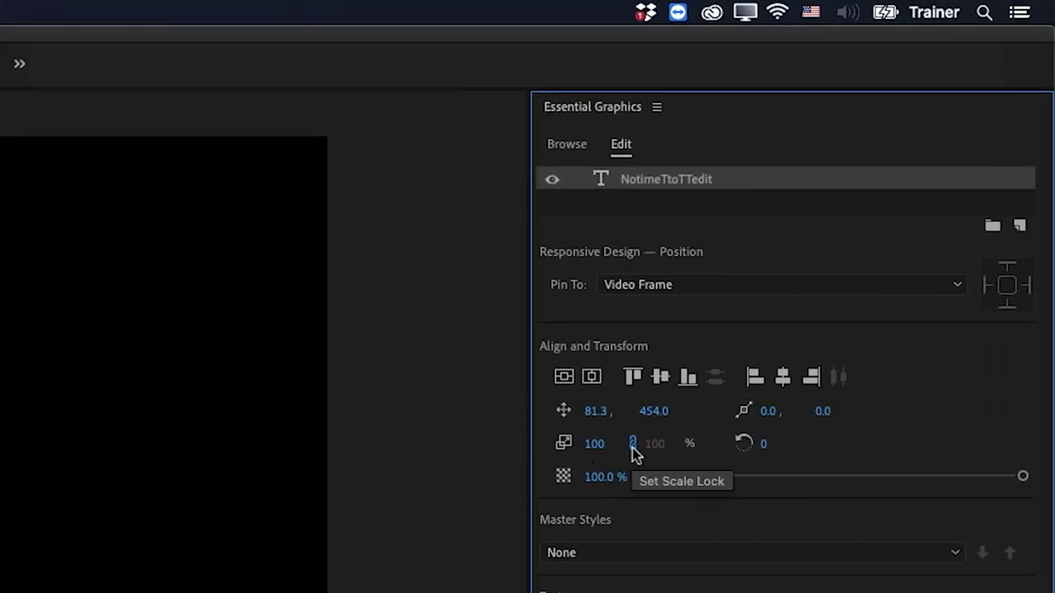
Unlink the scale lock and set the title's width scale to 131%
{"action": "left_click", "coordinate": [632, 448]}
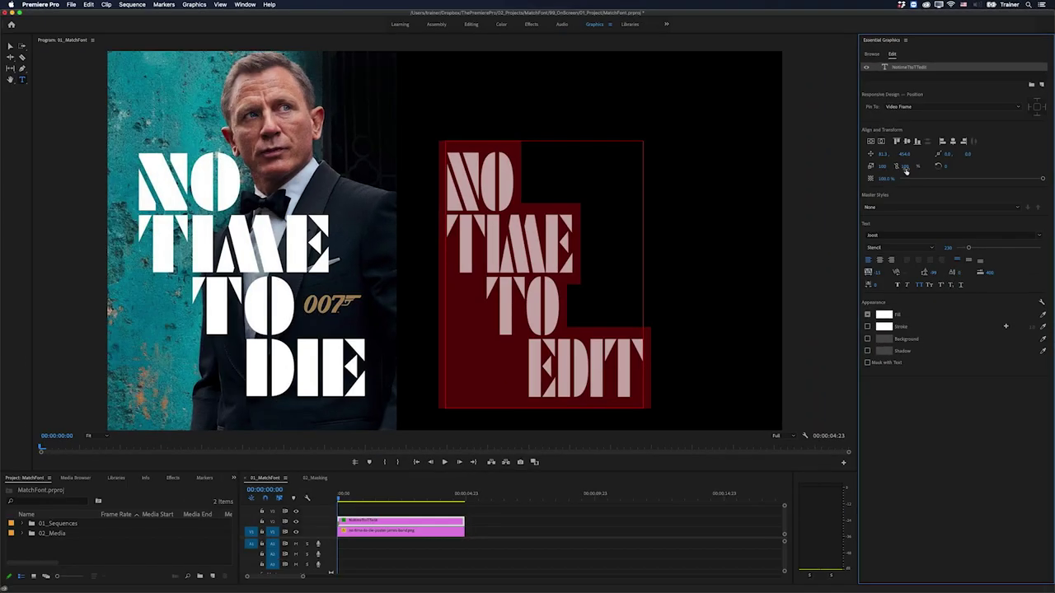
{"action": "left_click_drag", "start_coordinate": [654, 444], "coordinate": [725, 443]}
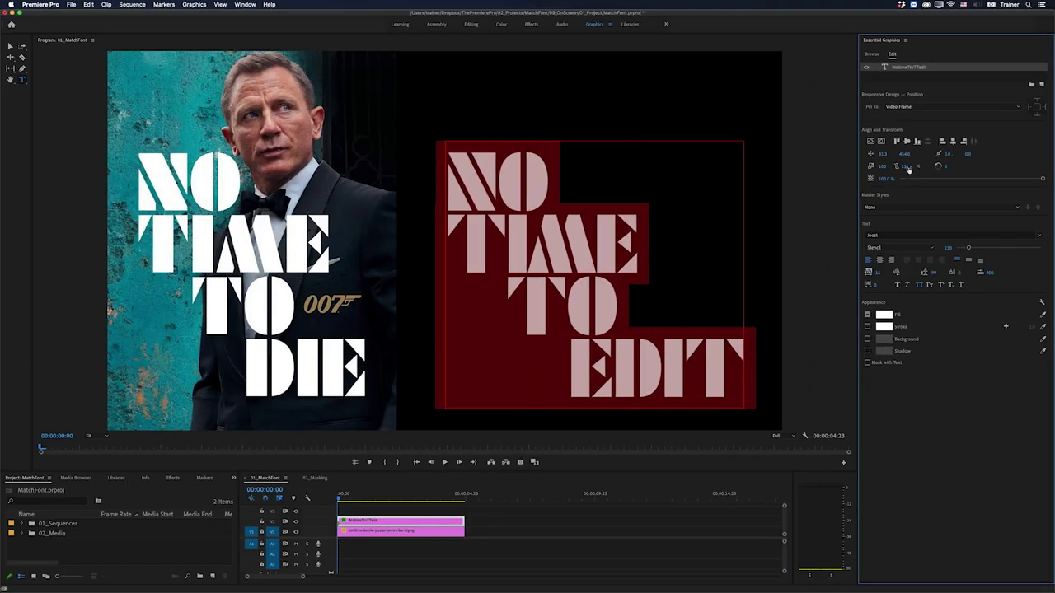
{"action": "left_click", "coordinate": [911, 81]}
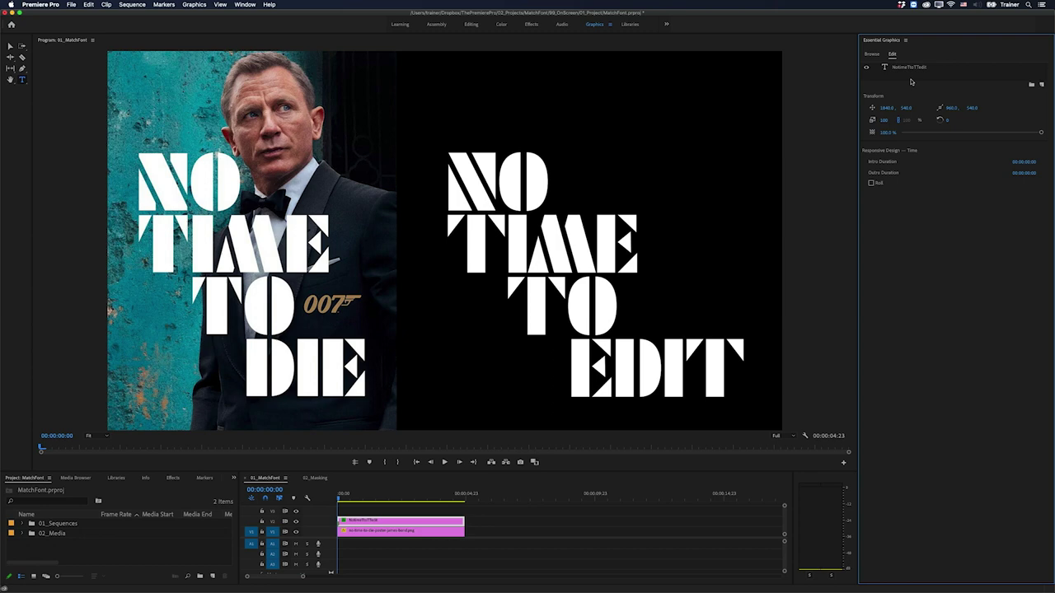
Turn off track V1 output so only the Joost Stencil title shows on black
{"action": "left_click", "coordinate": [296, 532]}
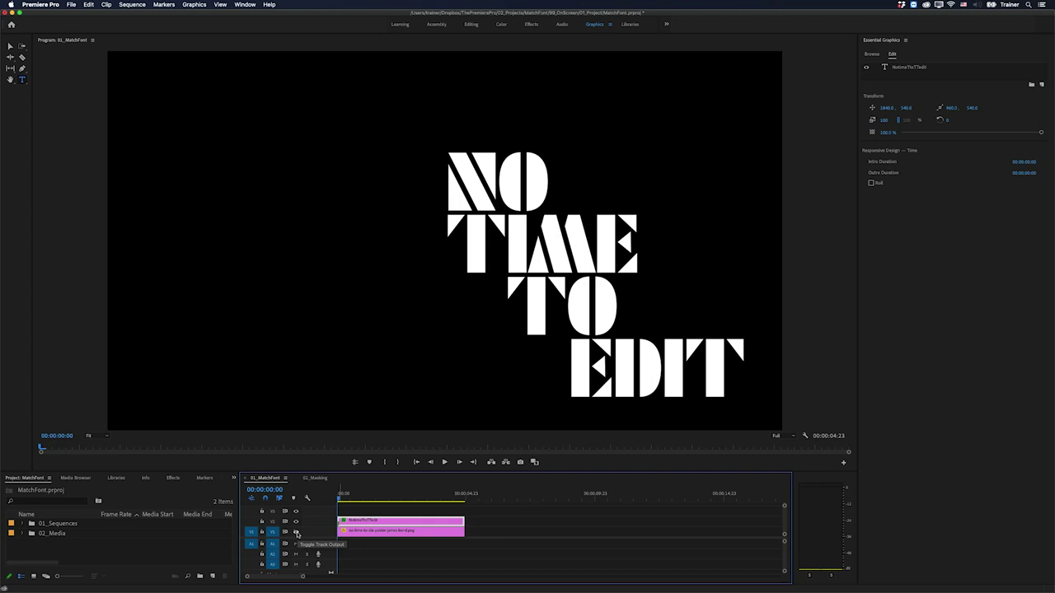